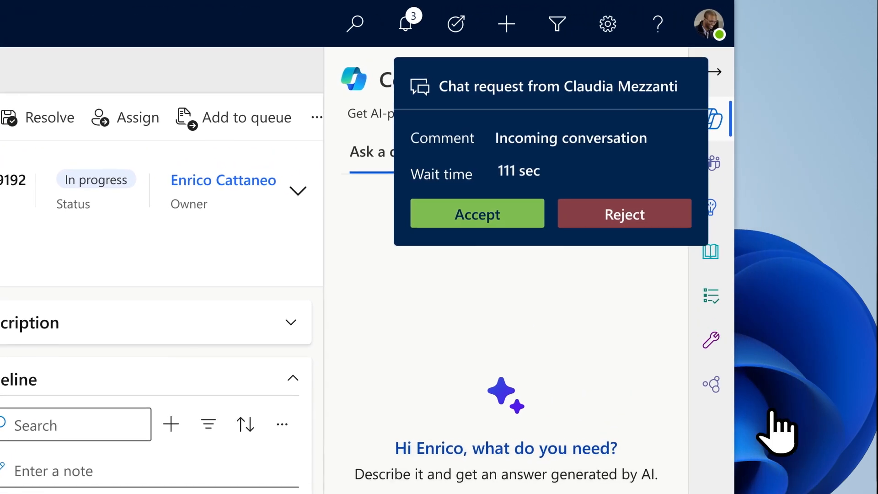
- Accept Claudia's chat, send the holding reply and copy the conversation summary into Copilot
click(511, 227)
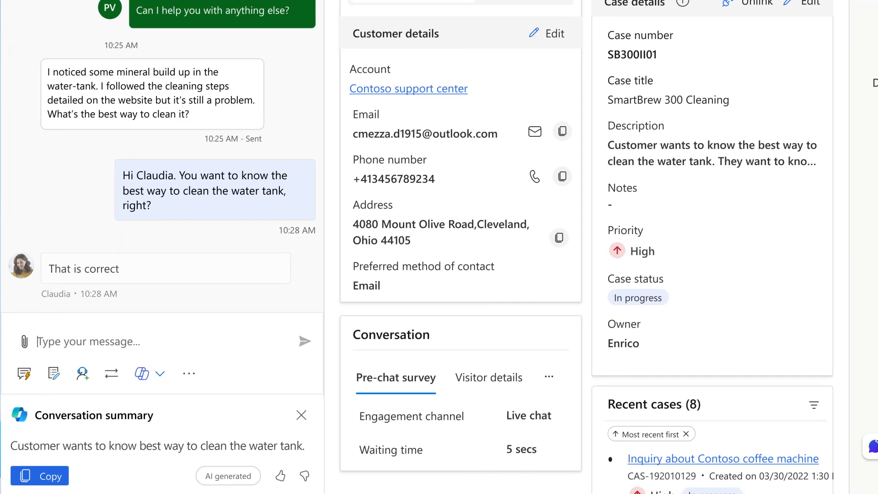
text(Thank you. One moment please)
key(Return)
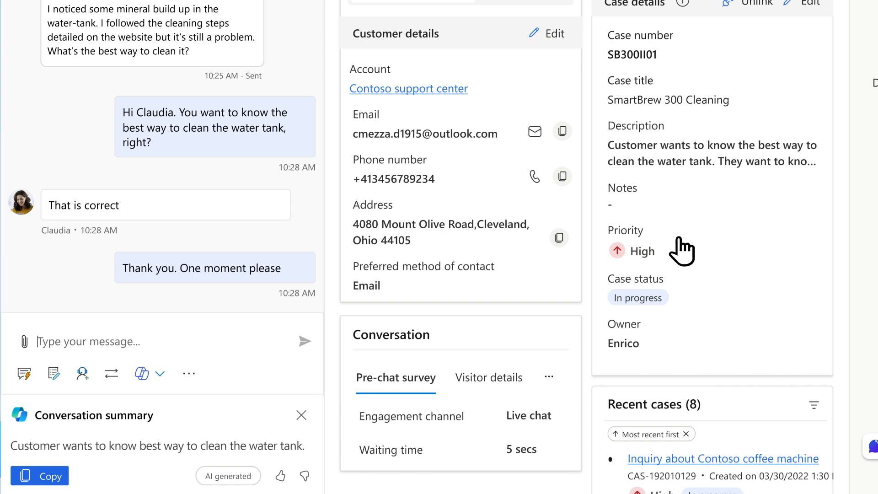
click(69, 469)
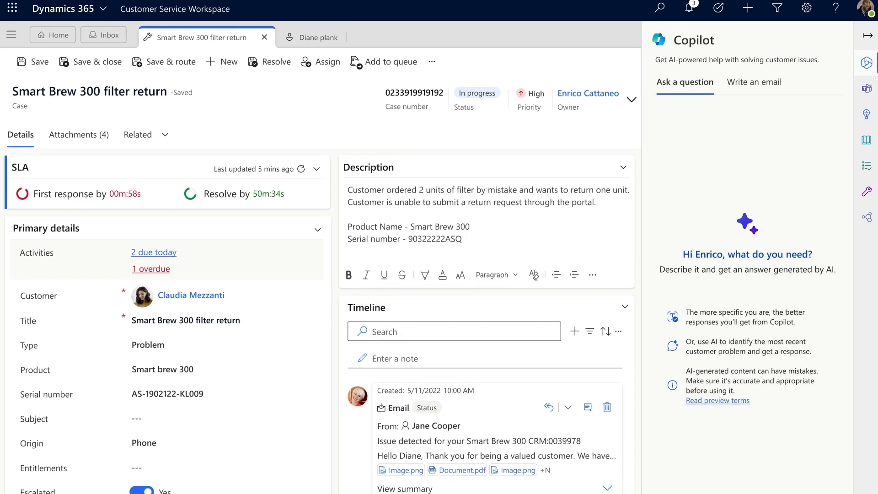
- End the customer call from the case's more-commands menu so the feedback survey goes out
click(432, 61)
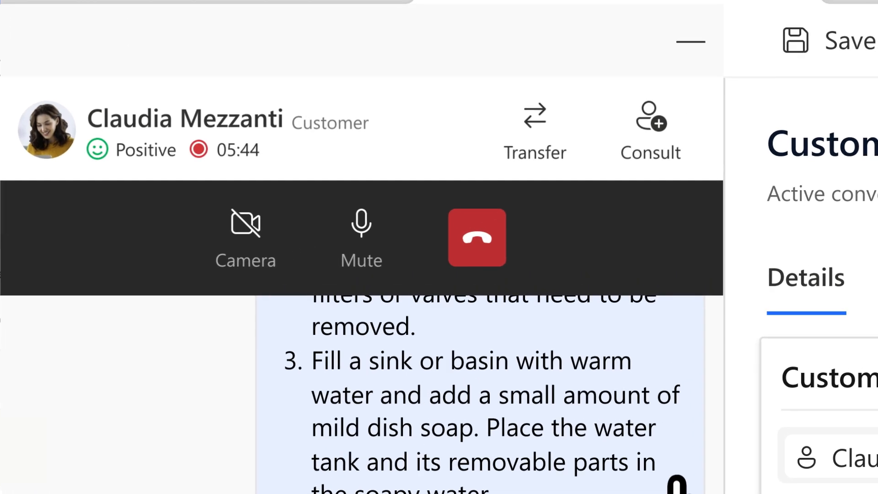
click(506, 245)
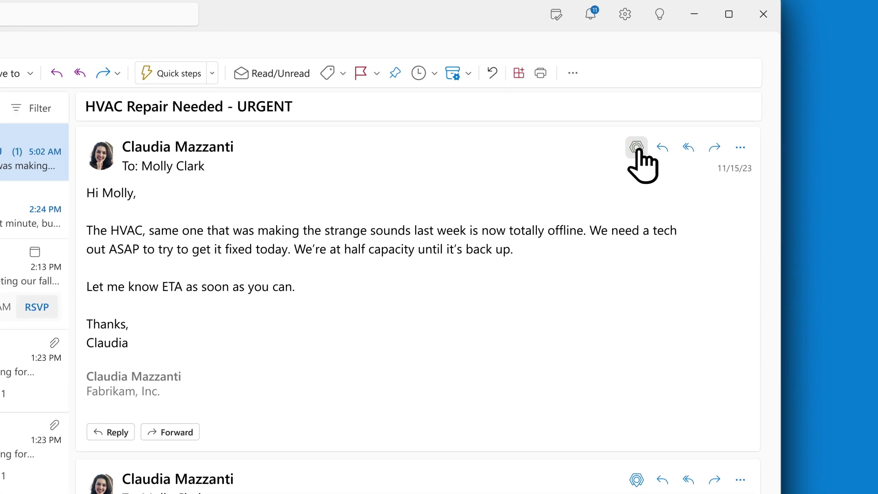
click(636, 147)
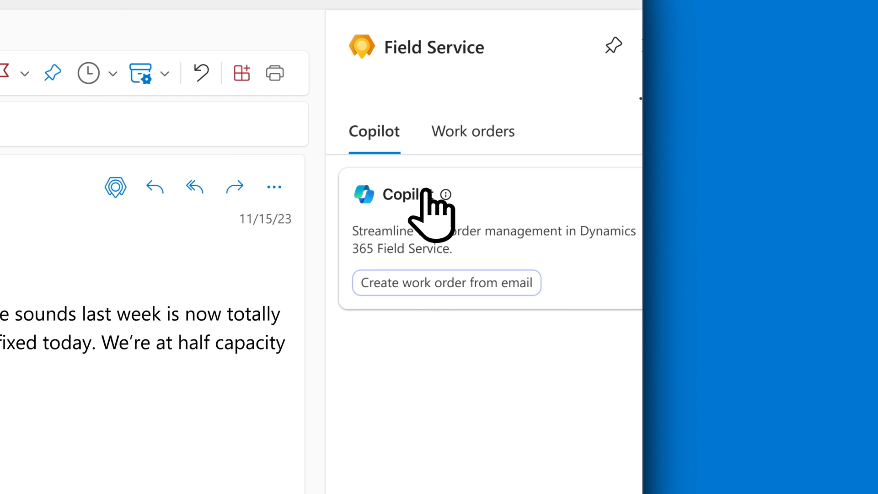
click(411, 305)
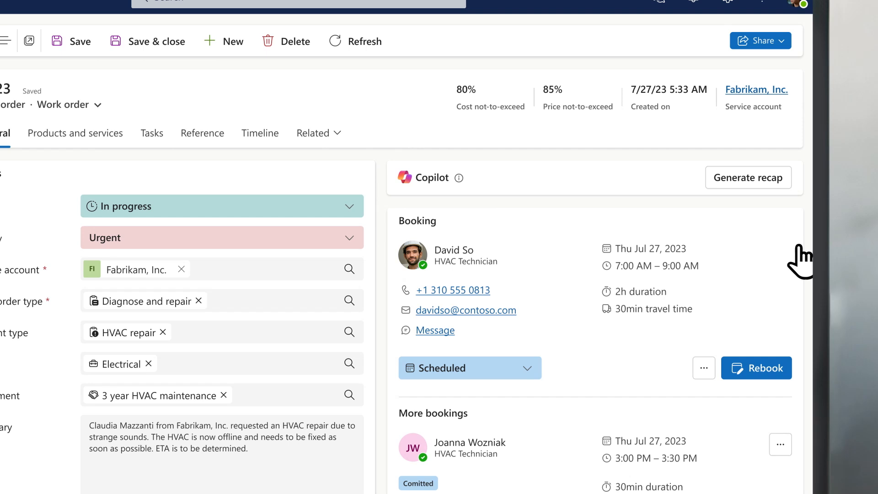
- Generate a Copilot recap of work order 91823
click(748, 177)
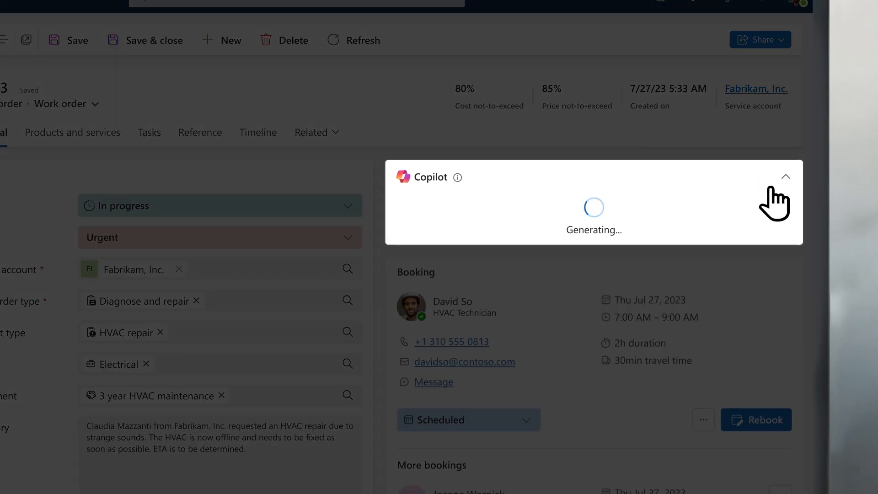